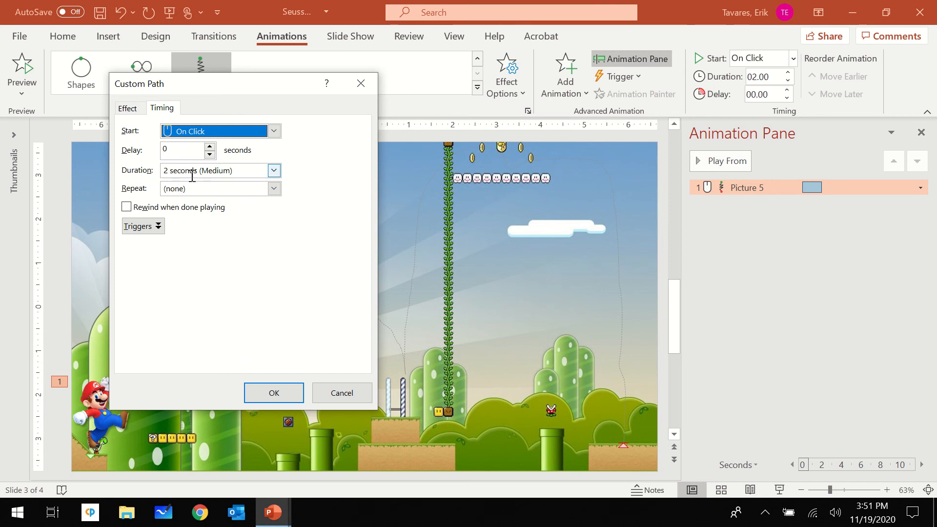
Step: Set the duration of Mario's custom path animation to 20 seconds (Extremely Slow)
click(274, 170)
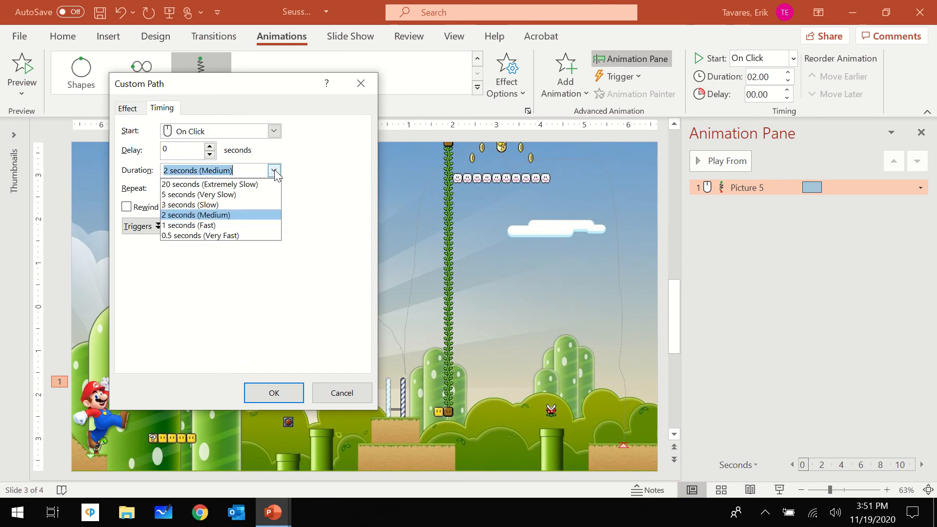
click(250, 185)
click(292, 393)
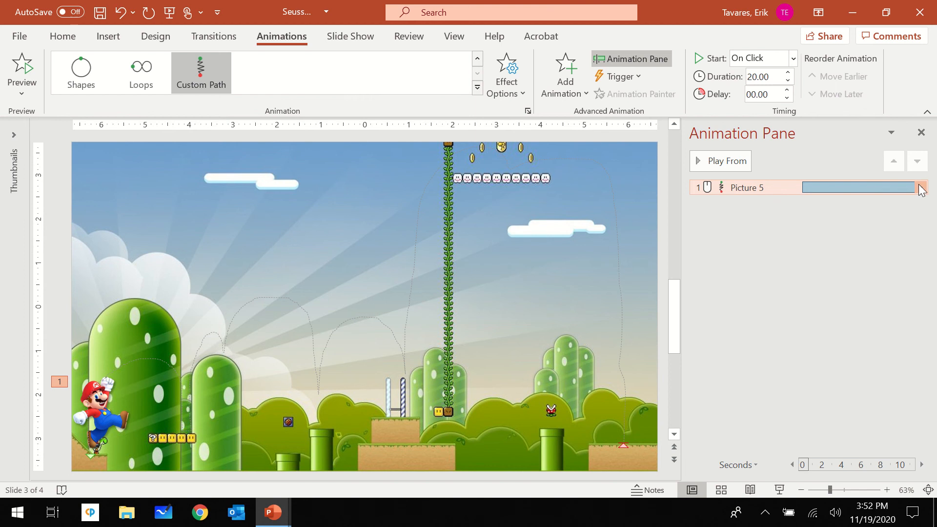
Step: Change the timing of Mario's custom path animation to a duration of 5 seconds (Very Slow)
click(919, 187)
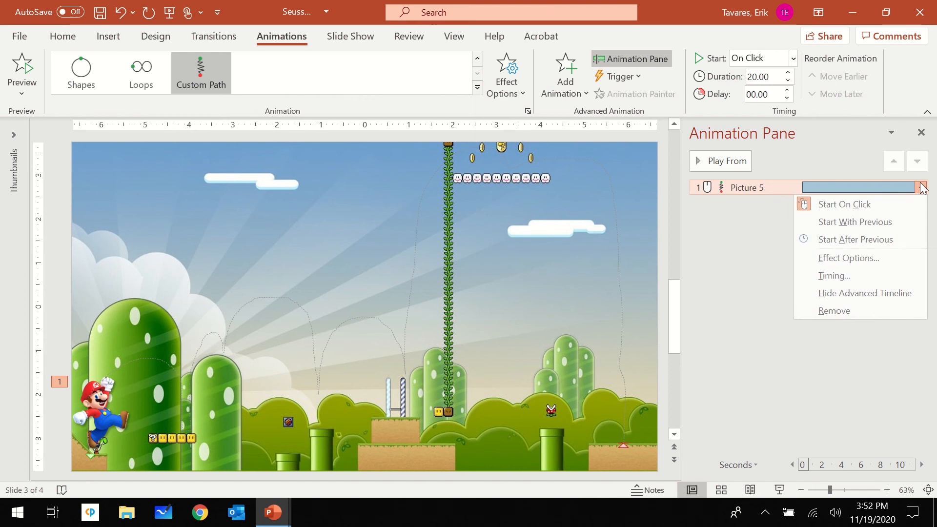
click(821, 275)
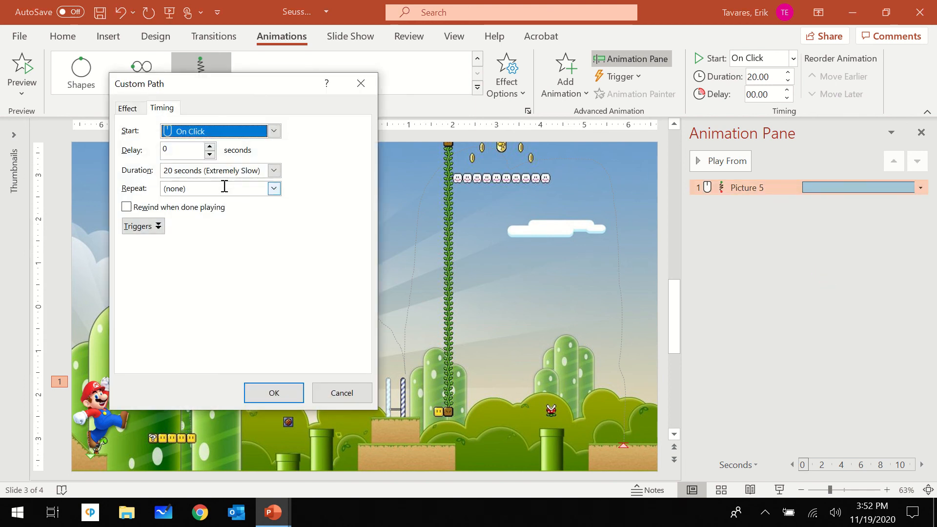
click(276, 170)
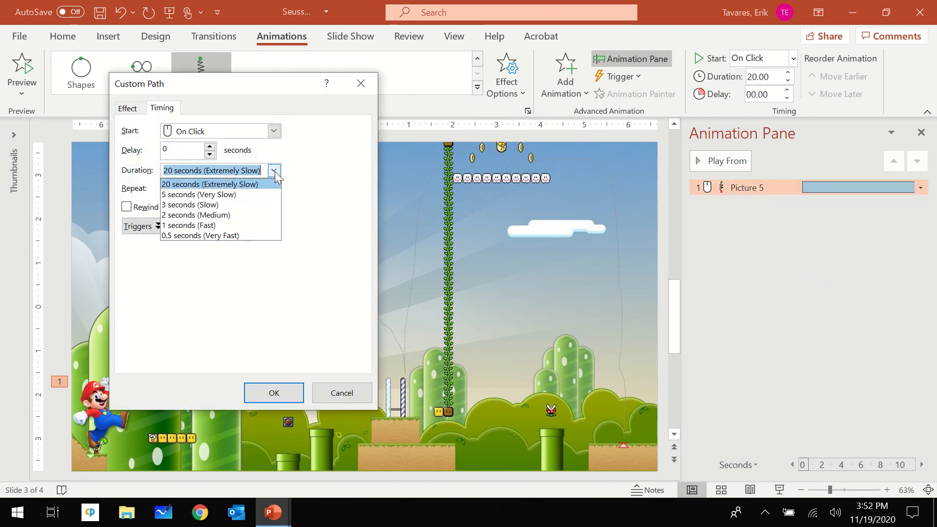
click(237, 194)
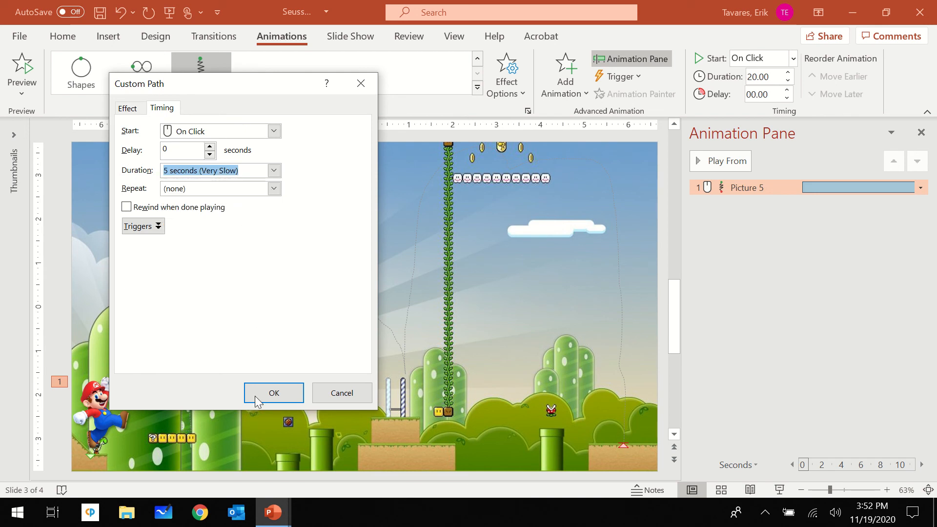
click(274, 392)
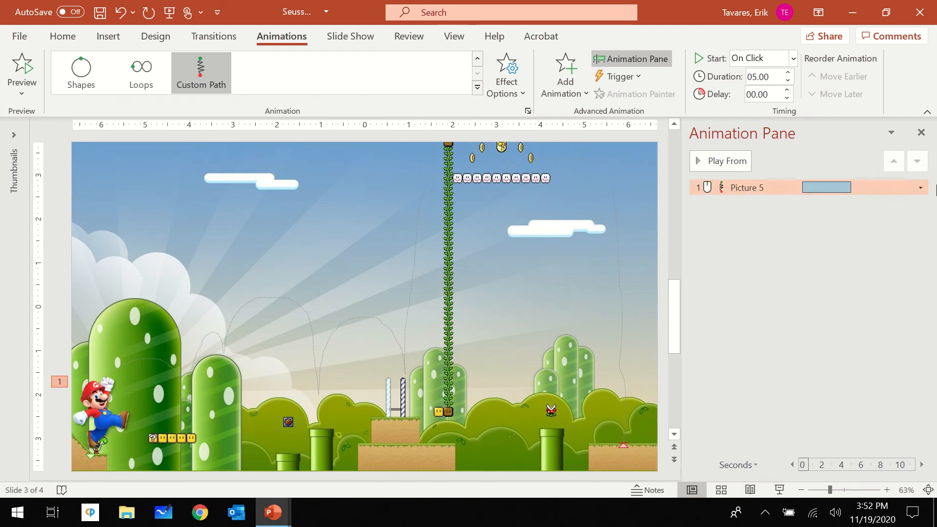
Step: Set the timing of Mario's custom path animation to a custom duration of 10 seconds
click(919, 187)
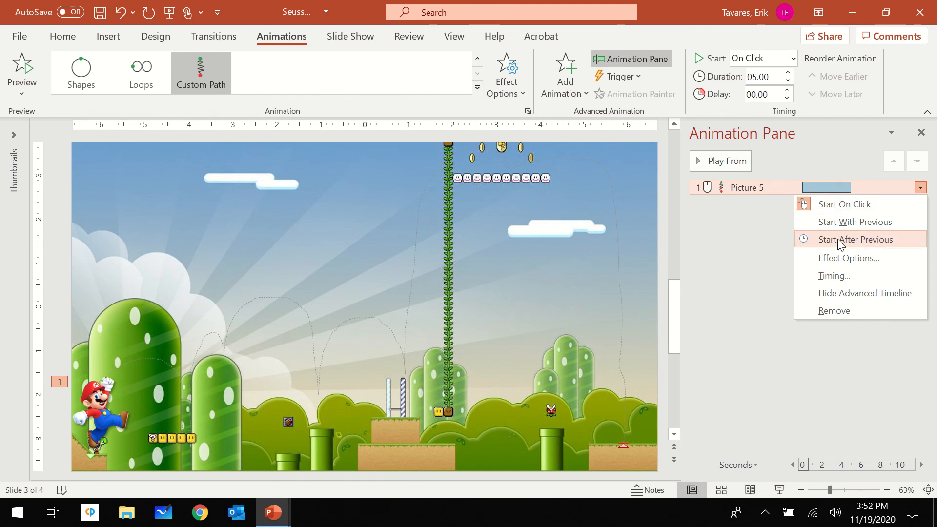
click(832, 275)
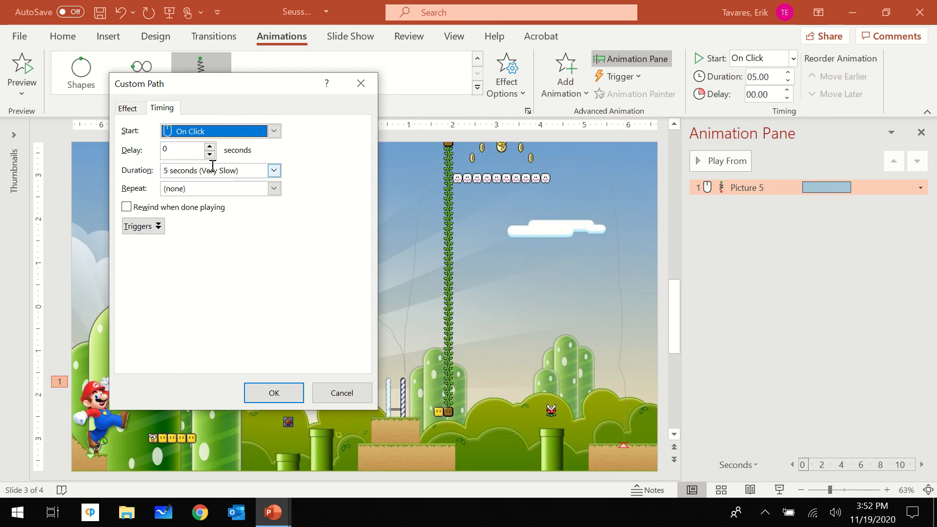
click(253, 171)
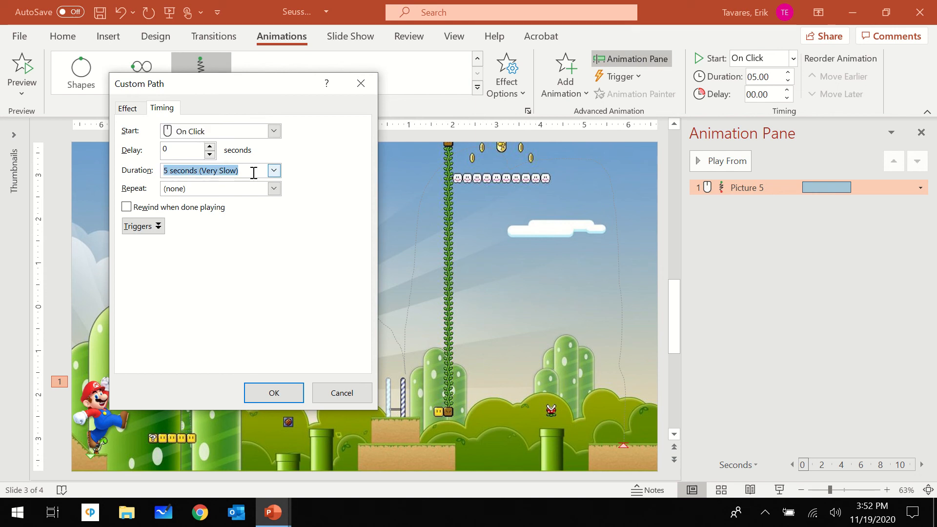
text(10)
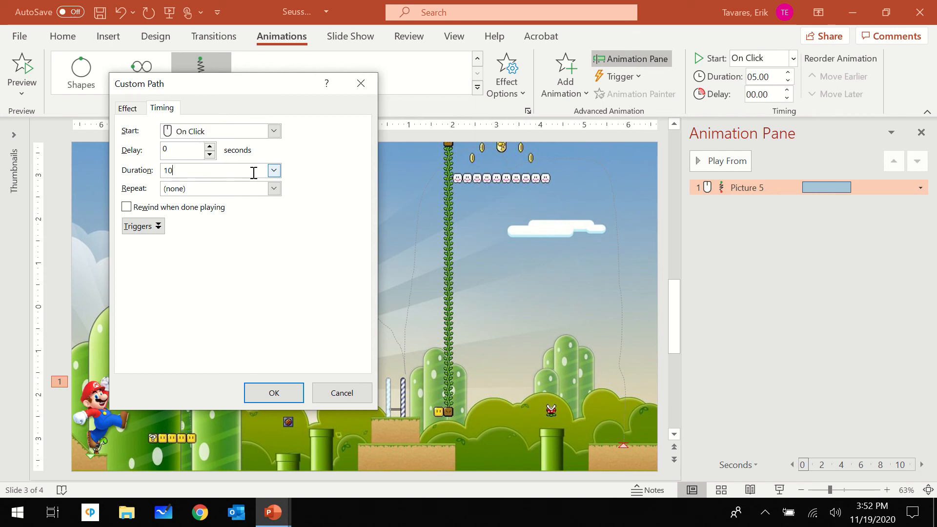
click(268, 392)
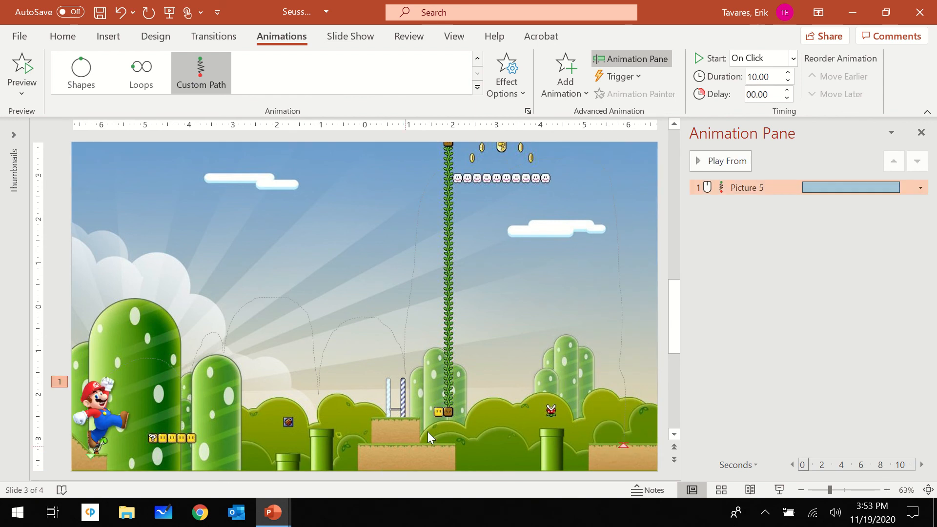
Step: Delete the existing custom motion path from the Mario picture
click(415, 236)
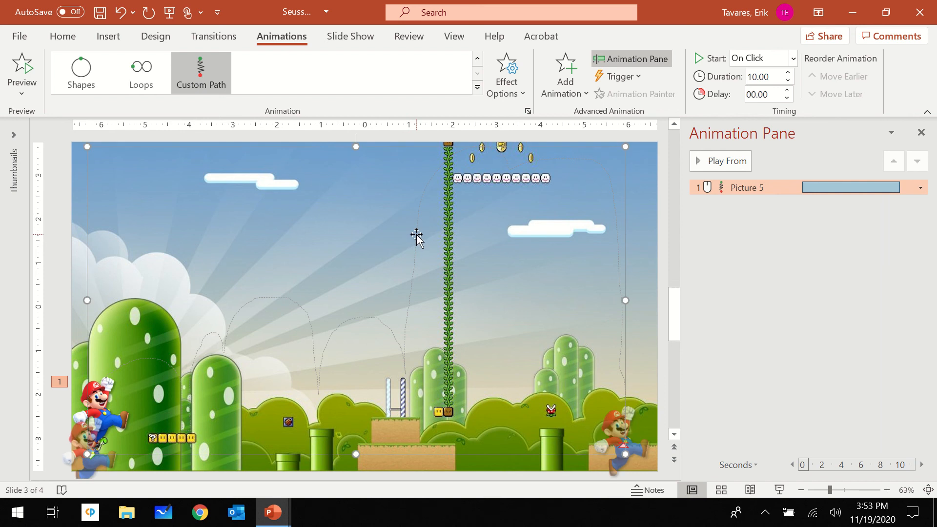
key(Escape)
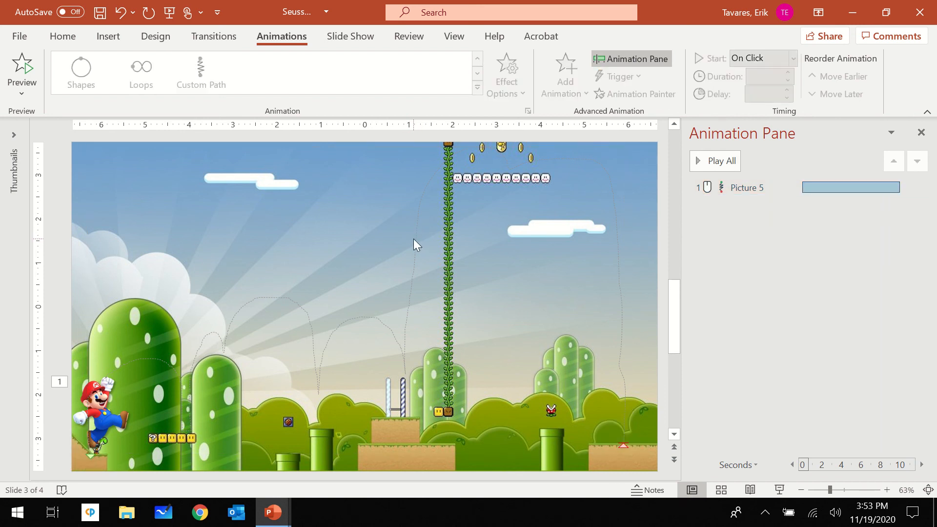
click(414, 238)
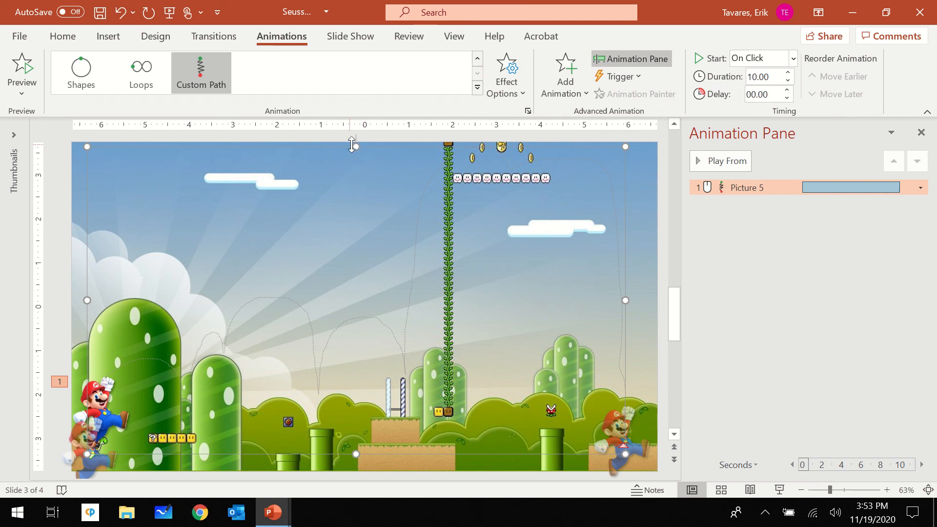
mouse_move(355, 145)
mouse_down()
mouse_move(347, 189)
mouse_move(343, 124)
mouse_move(339, 207)
mouse_move(338, 123)
mouse_move(341, 159)
mouse_move(341, 136)
mouse_move(347, 147)
mouse_up()
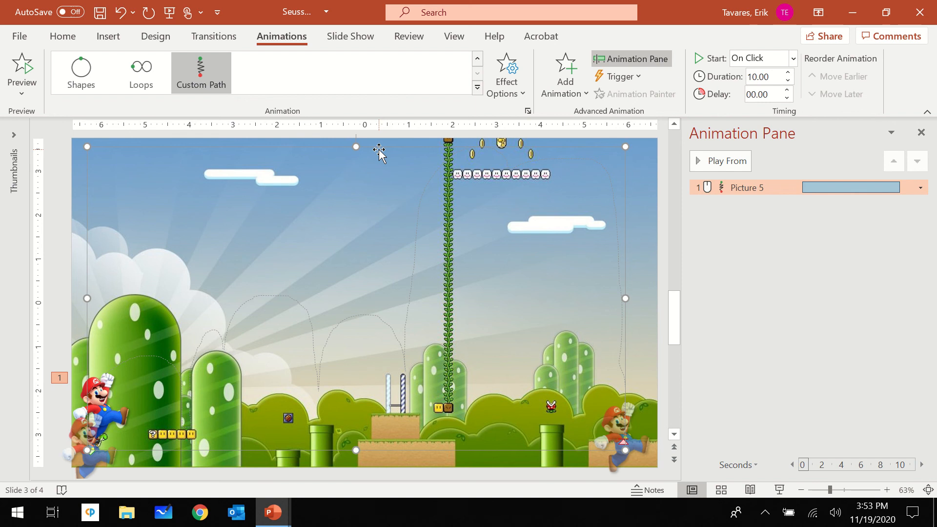
key(Delete)
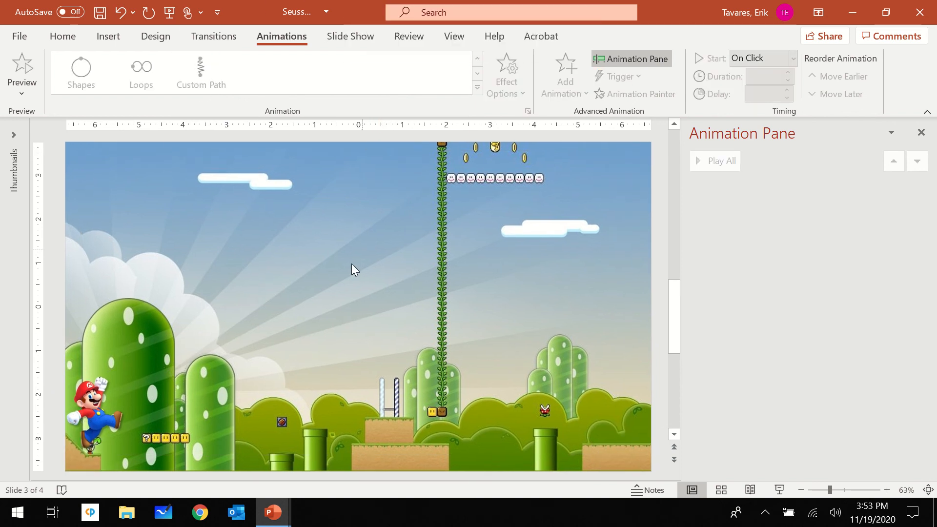
Step: Draw a new custom motion path for Mario, bouncing over the green hills and arcing high across to the far ledge
click(96, 419)
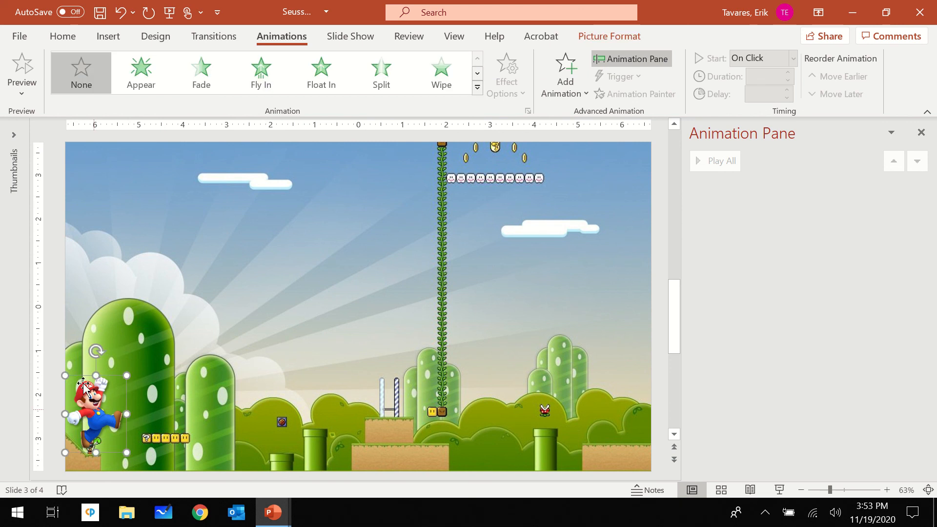
scroll(477, 78, down, 8)
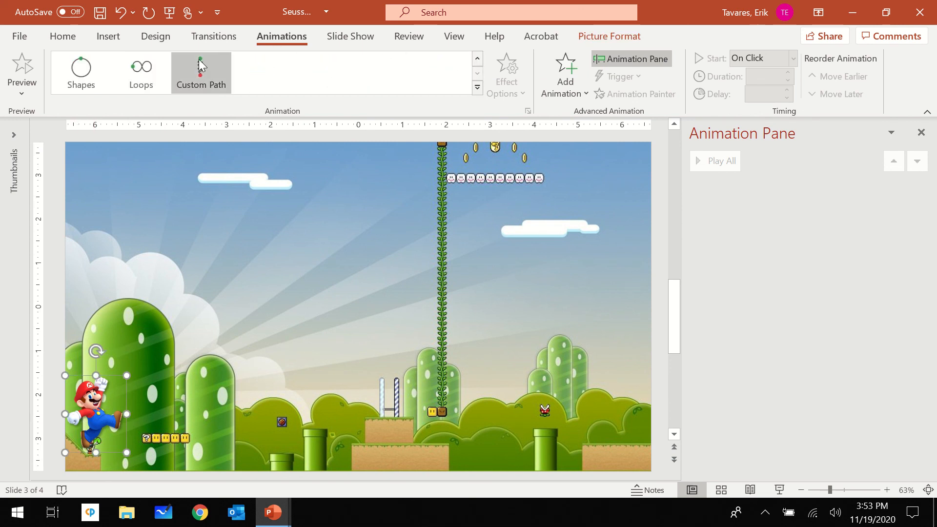
click(200, 65)
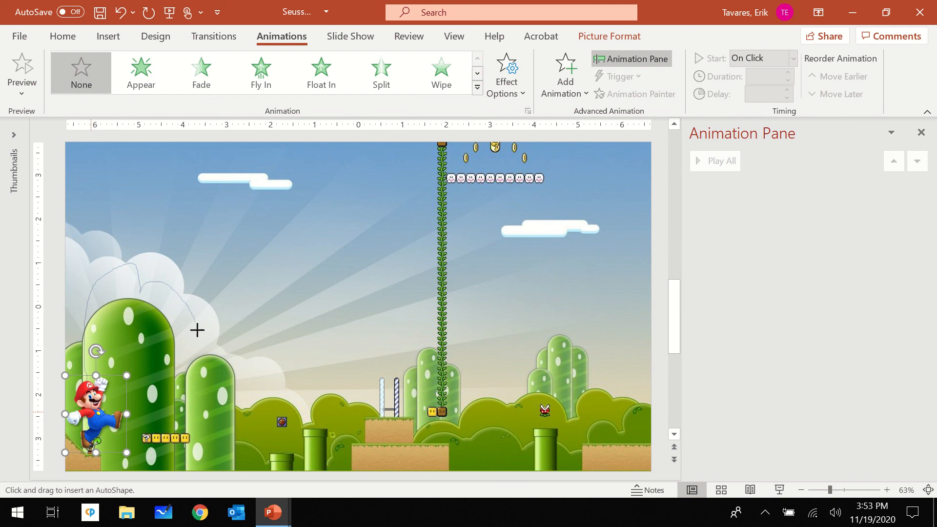
mouse_move(197, 330)
mouse_down()
mouse_move(201, 350)
mouse_move(202, 292)
mouse_up()
drag(227, 199, 304, 181)
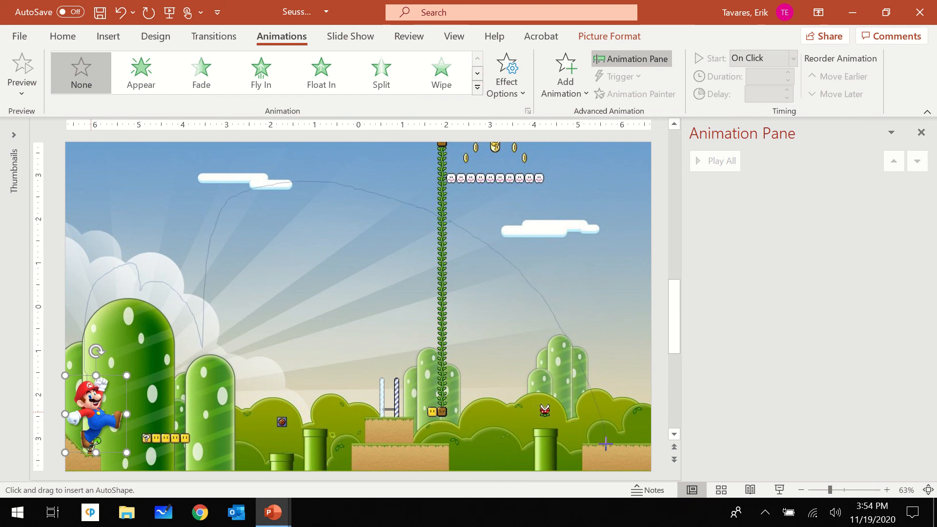
drag(604, 443, 604, 443)
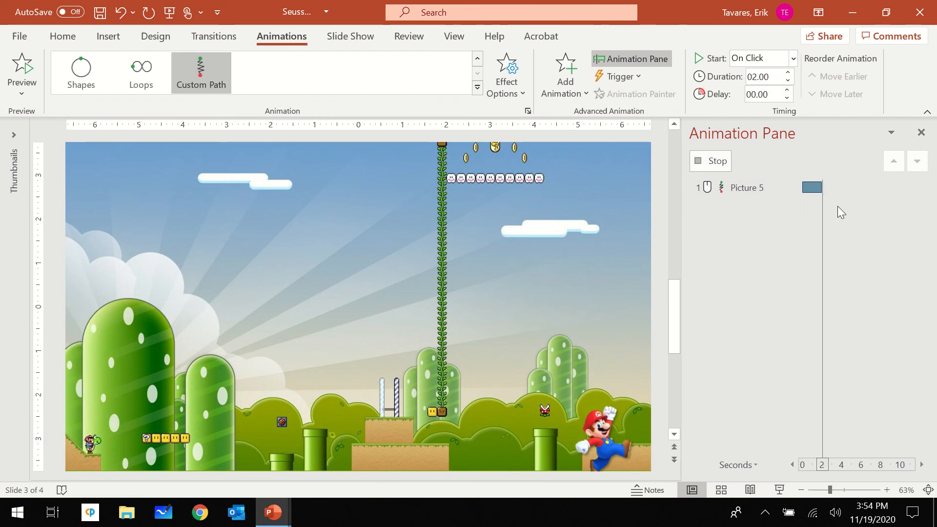
Step: Set the duration of Mario's newly drawn custom path to 10 seconds
click(920, 188)
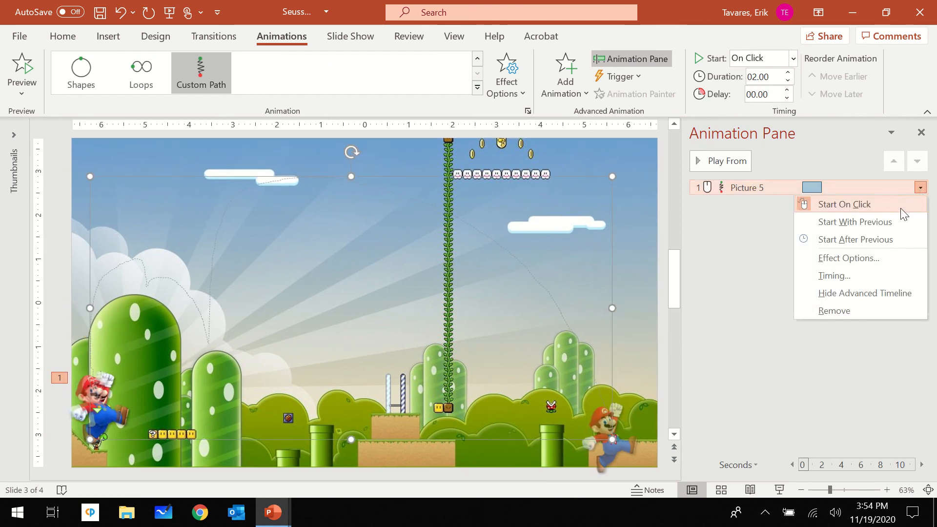
click(853, 275)
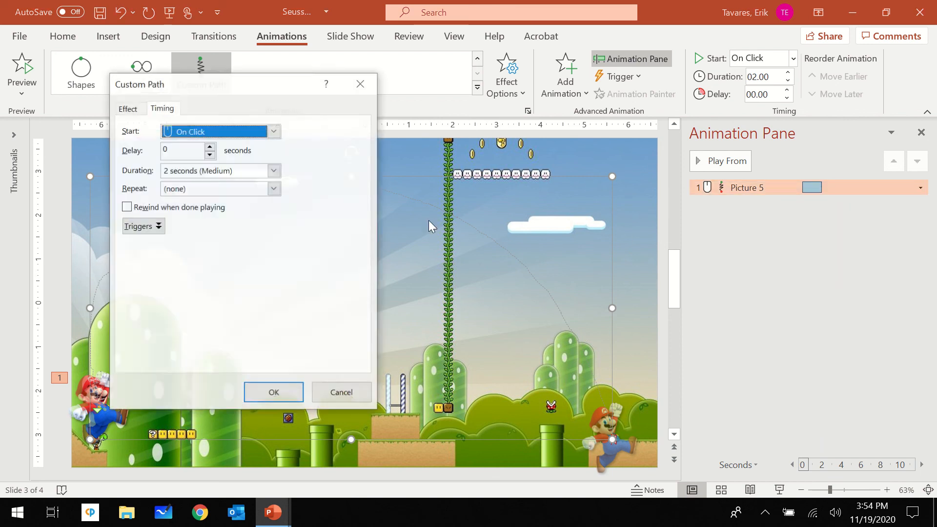
click(190, 171)
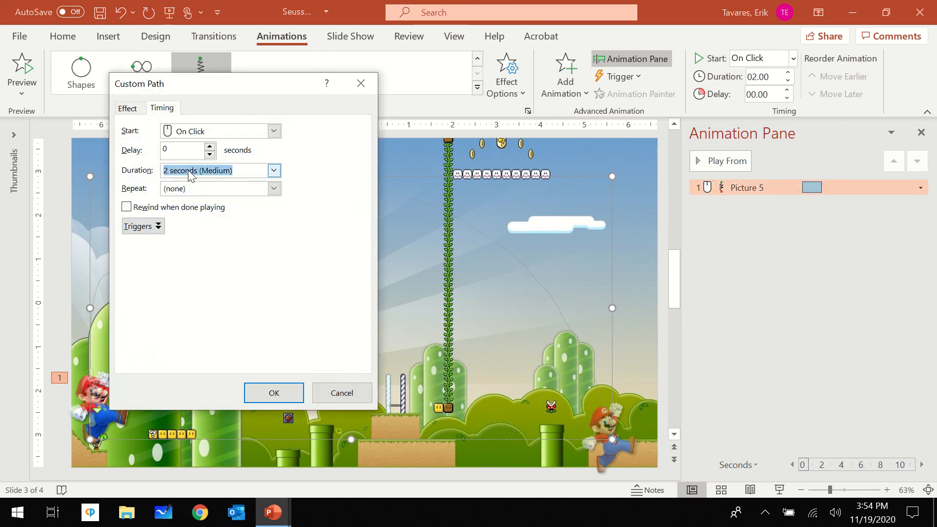
text(10)
key(Return)
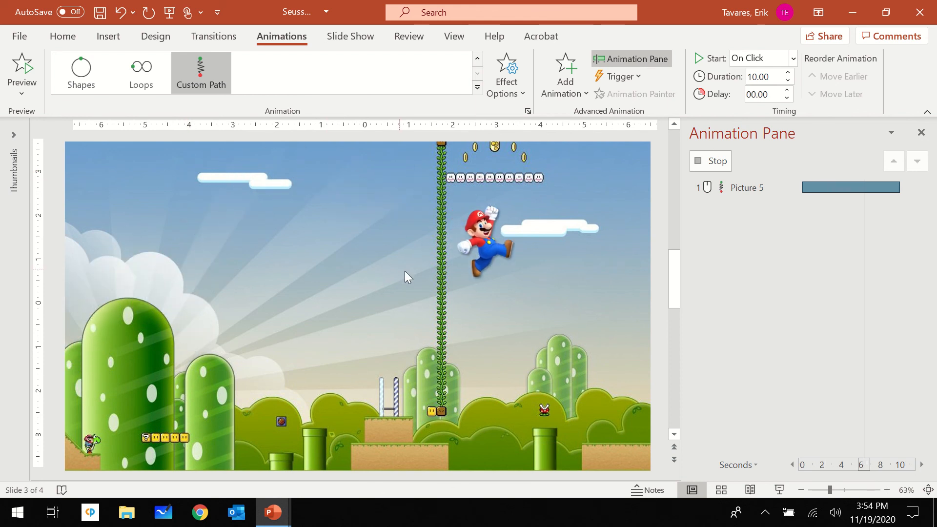
Step: Shorten the duration of Mario's newly drawn custom path to 5 seconds
click(920, 188)
click(851, 266)
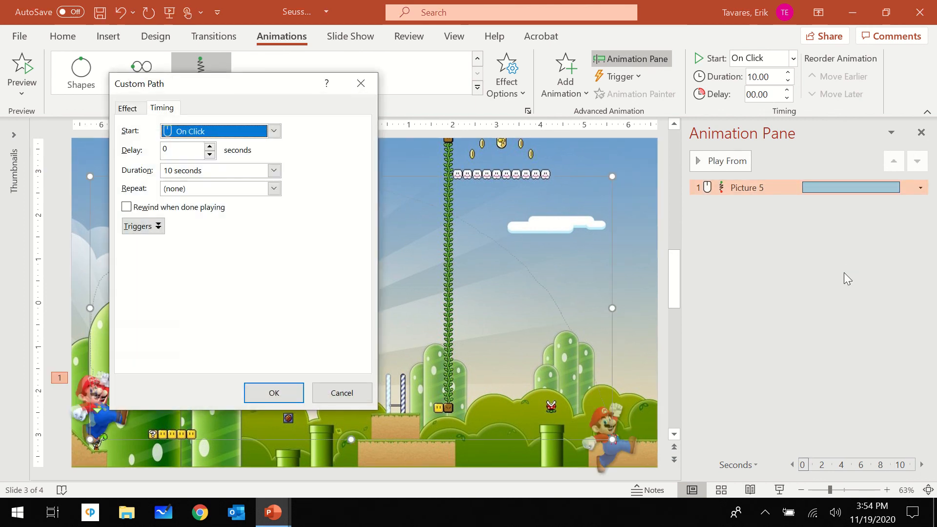
click(225, 168)
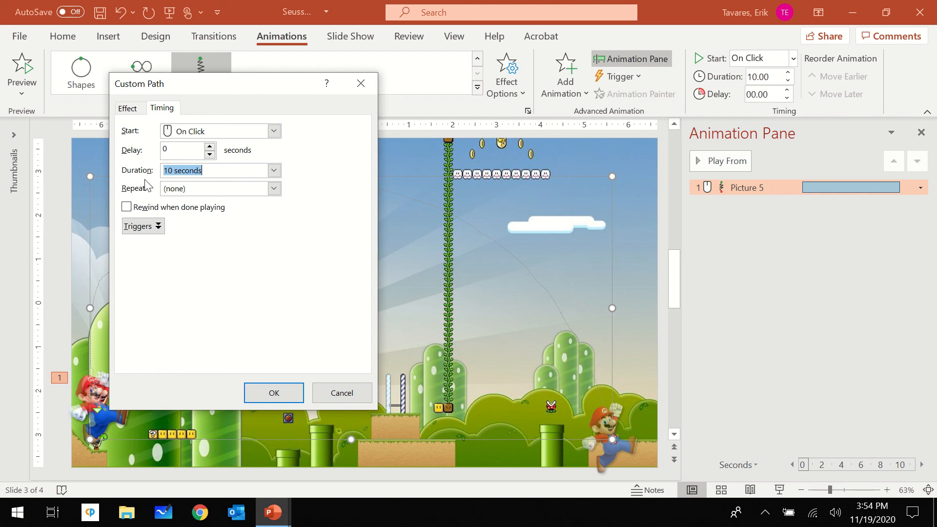
text(5)
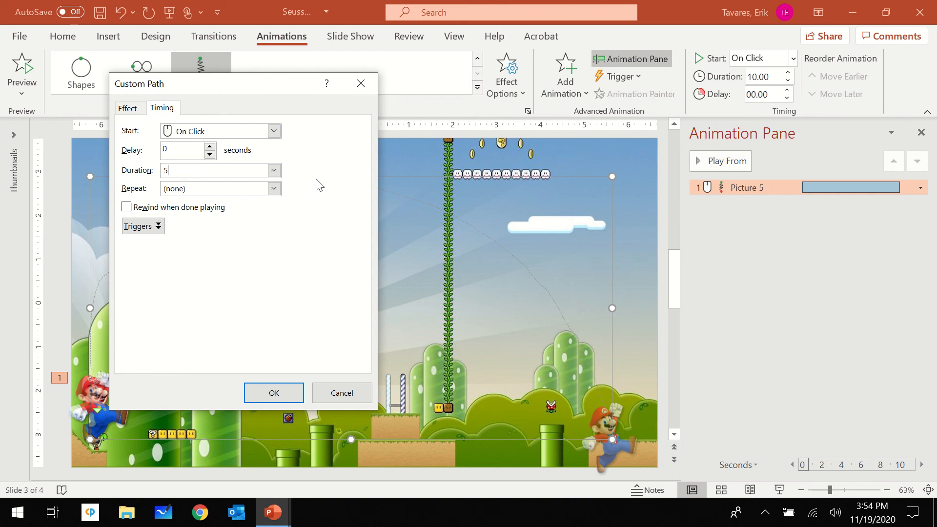
key(Return)
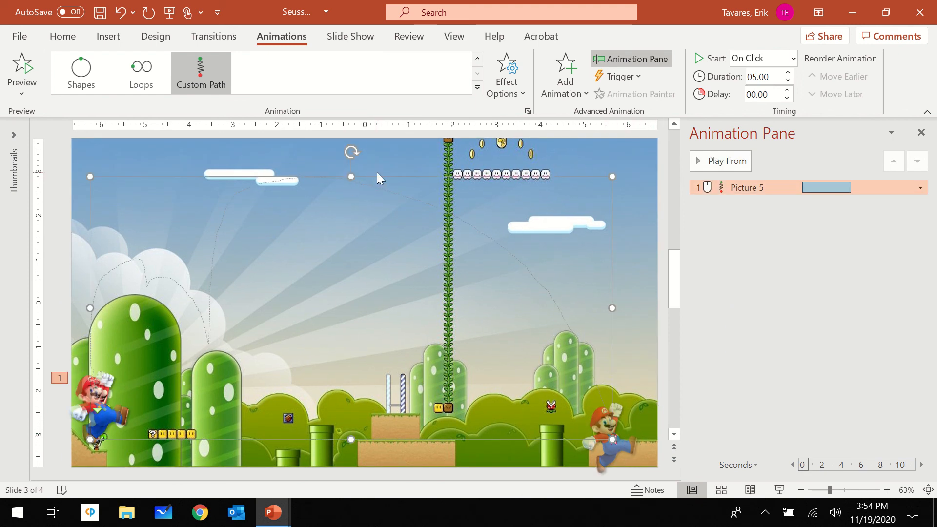
Step: Delete Mario's custom path and apply a Lines motion path to the picture instead
key(Delete)
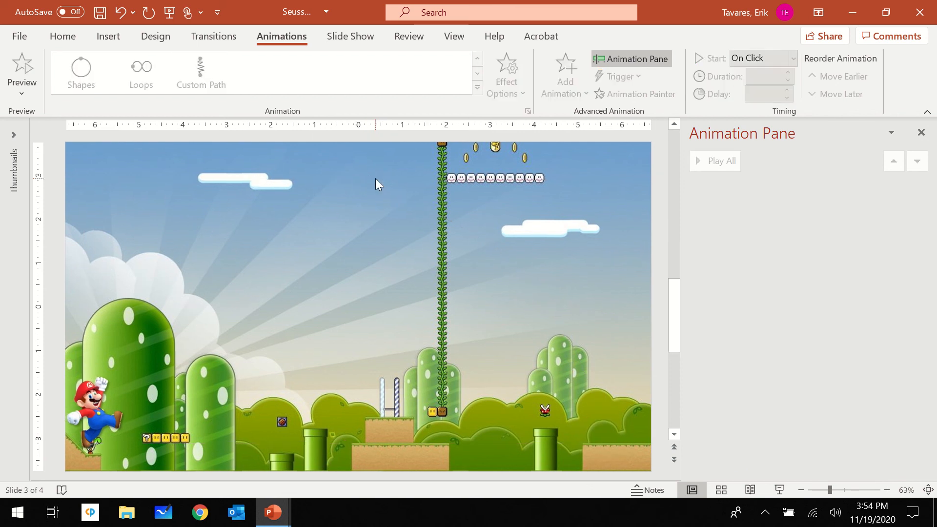
click(99, 415)
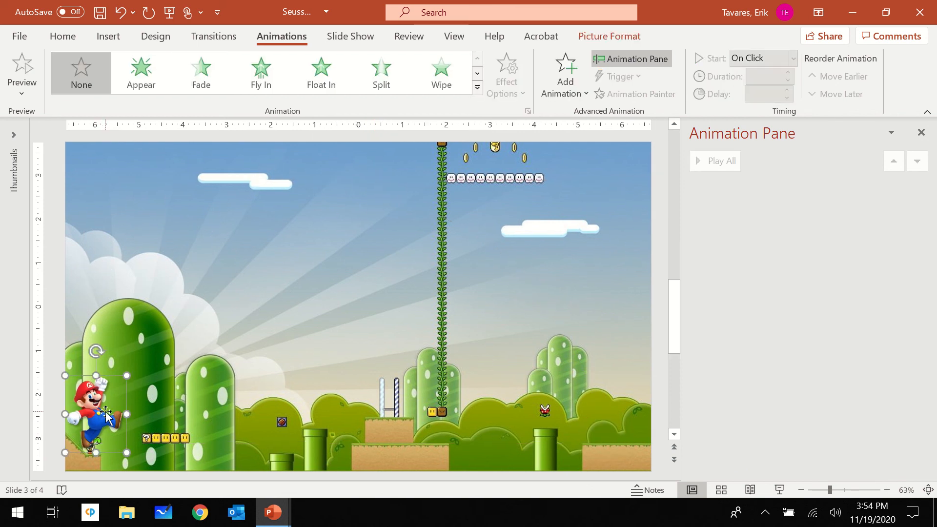
click(480, 71)
click(478, 72)
click(478, 72)
click(477, 73)
click(478, 73)
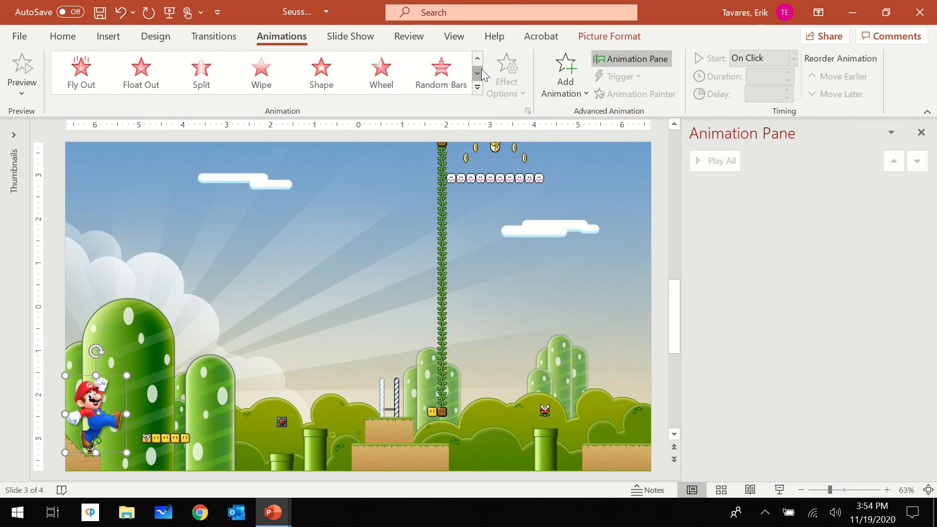
click(477, 73)
click(477, 72)
click(480, 58)
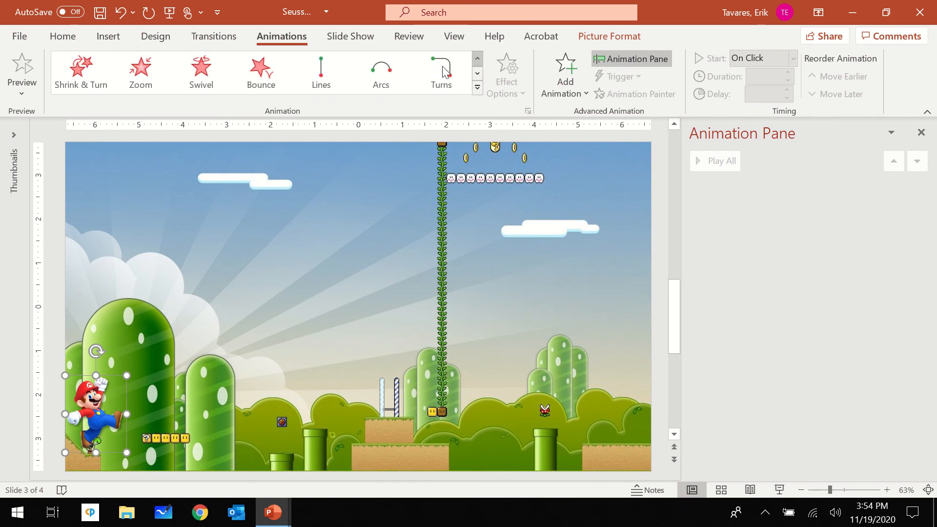
click(320, 70)
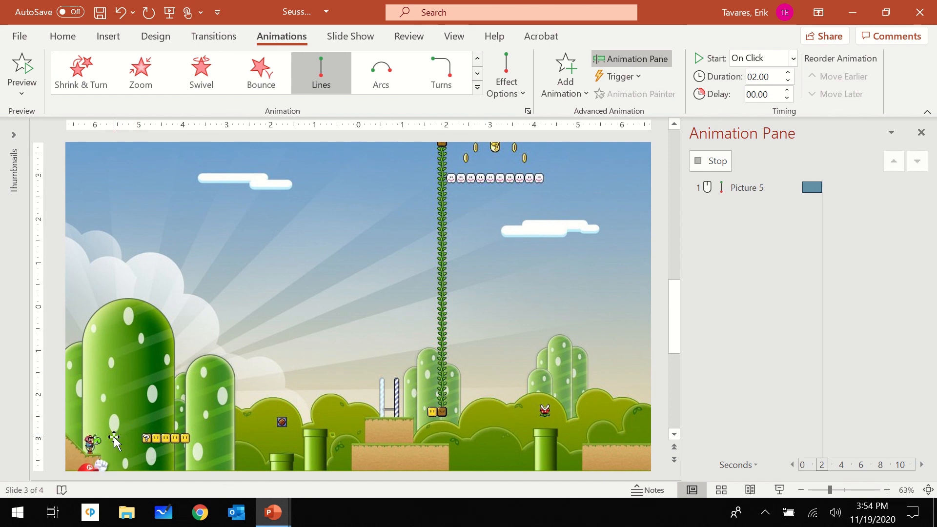
Step: Move Mario up onto the large green hill and reposition his line motion path beside him
click(111, 406)
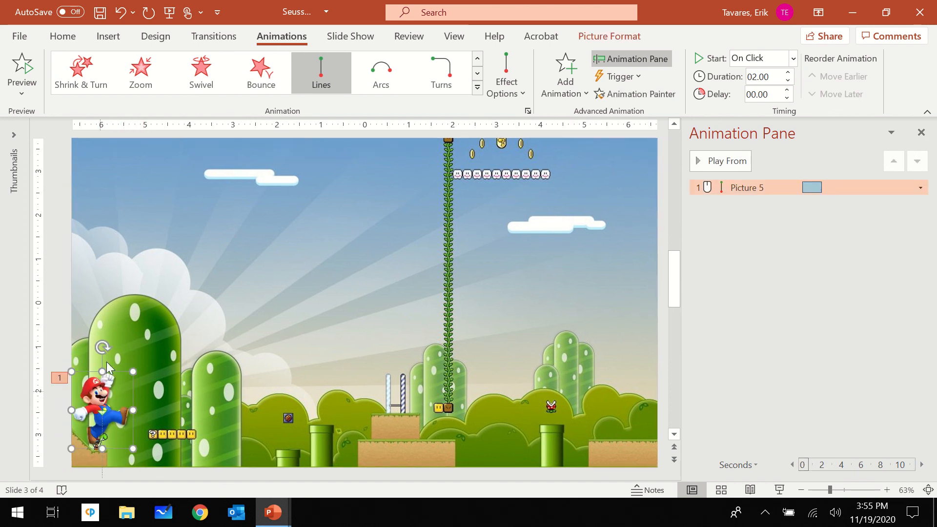
click(122, 343)
click(752, 188)
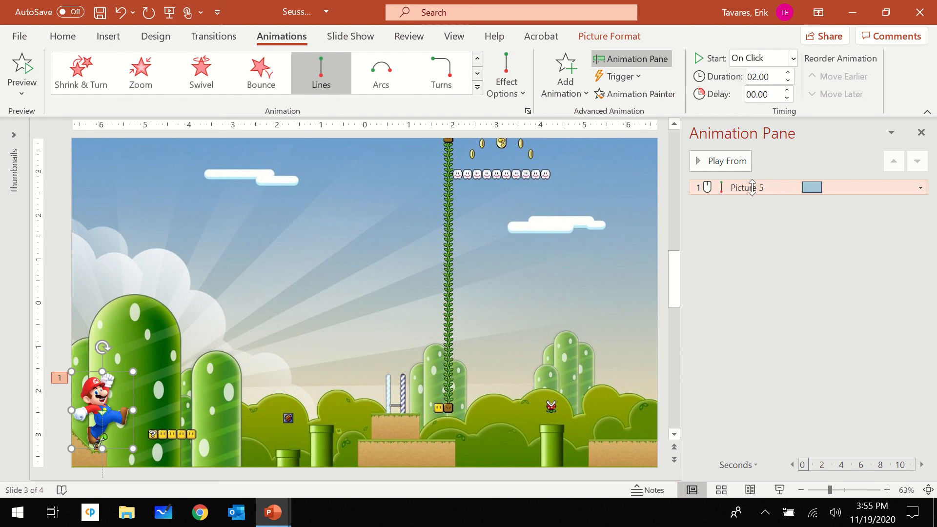
click(412, 311)
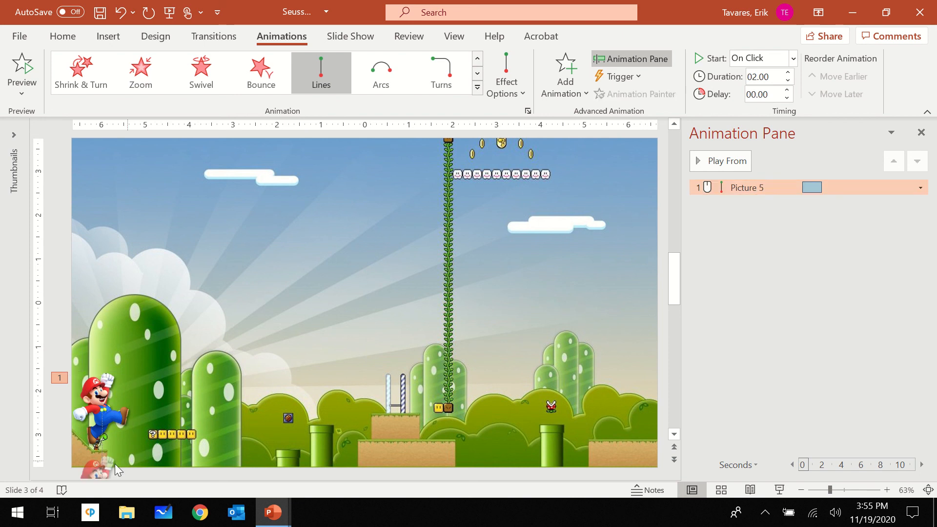
drag(111, 415, 152, 398)
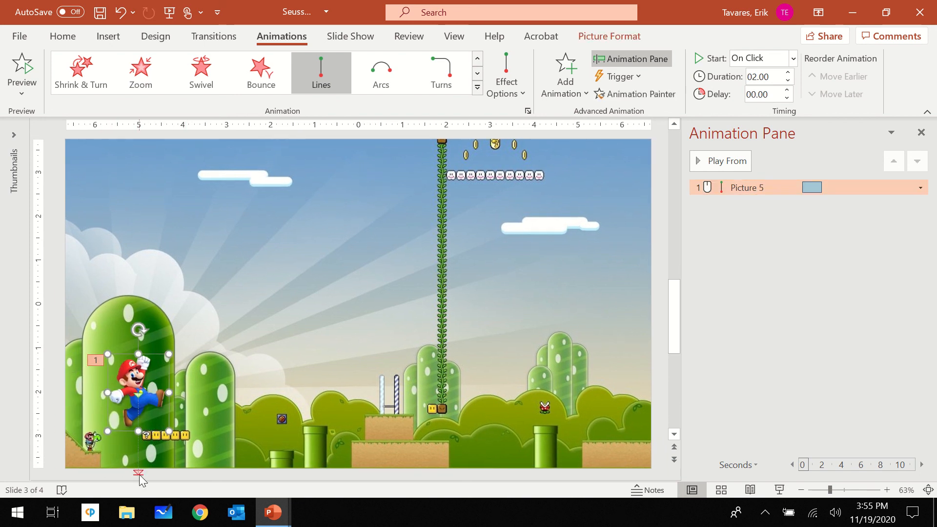
mouse_move(141, 477)
mouse_down()
mouse_move(183, 458)
mouse_move(154, 430)
mouse_move(119, 420)
mouse_up()
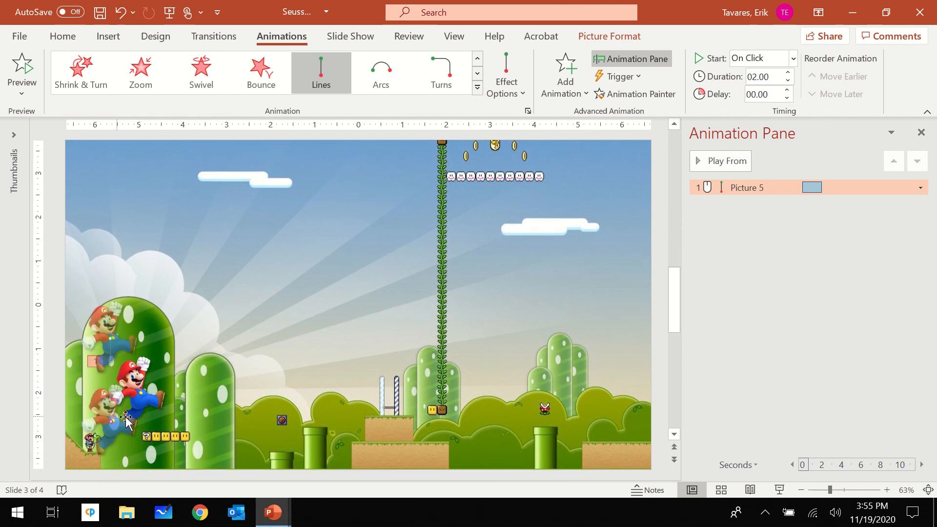